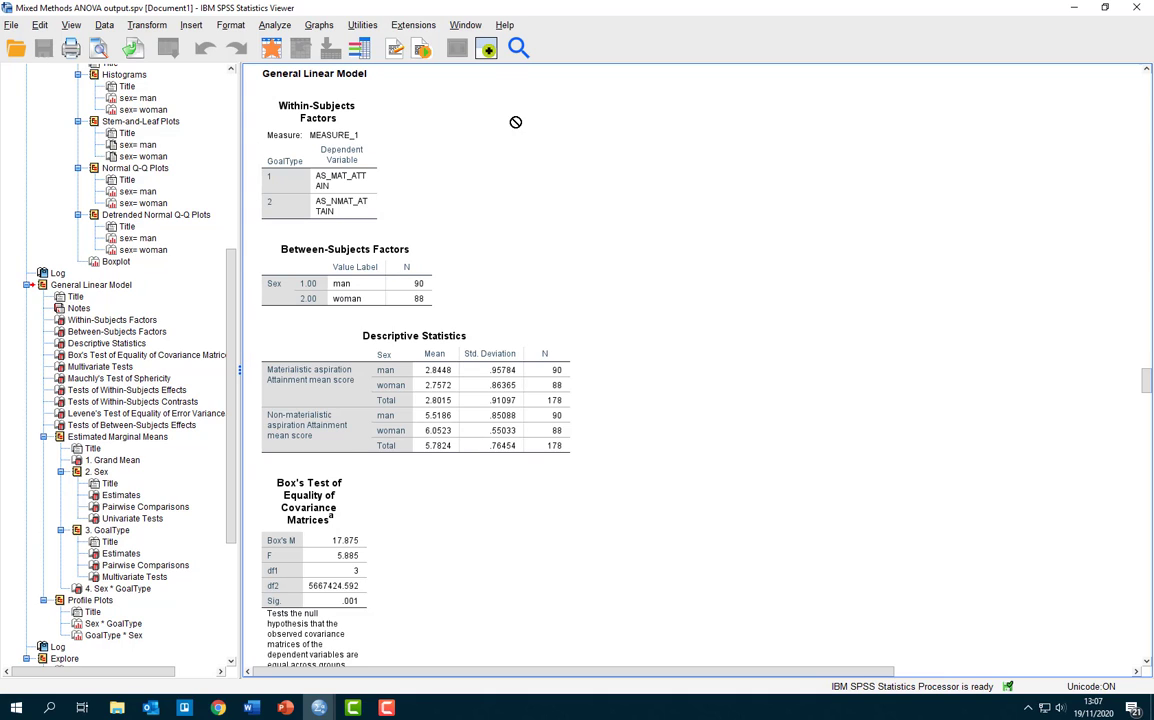
pyautogui.click(291, 79)
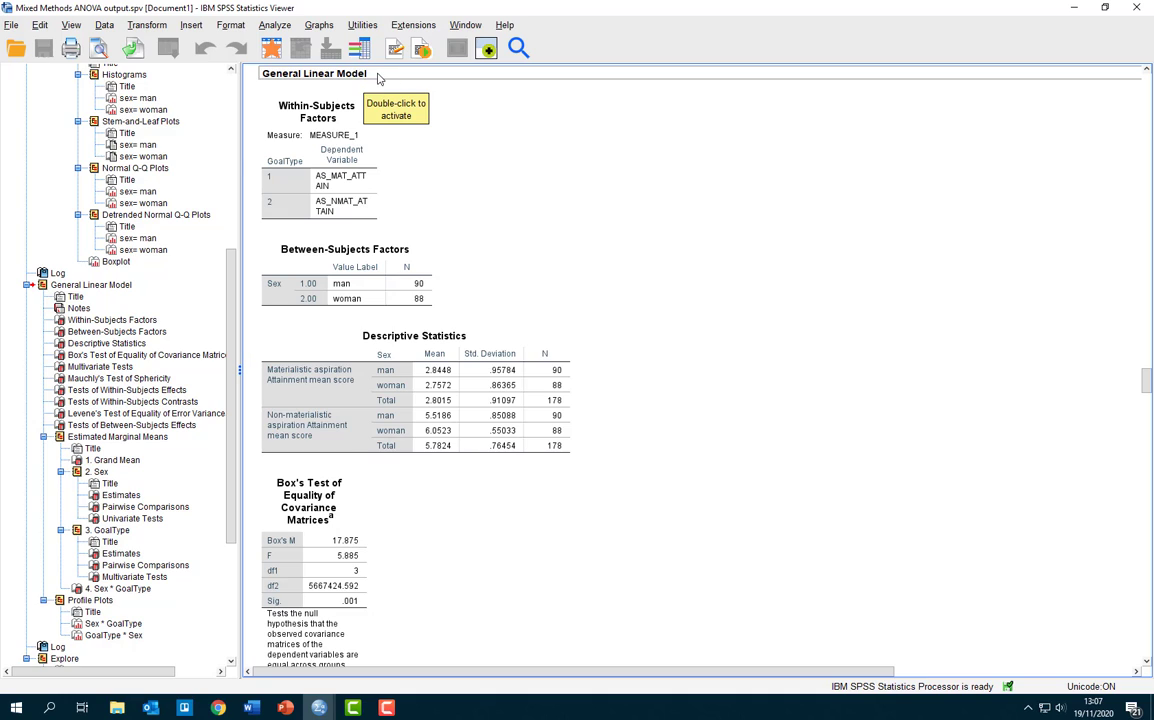
pyautogui.moveTo(352, 87); pyautogui.dragTo(313, 153)
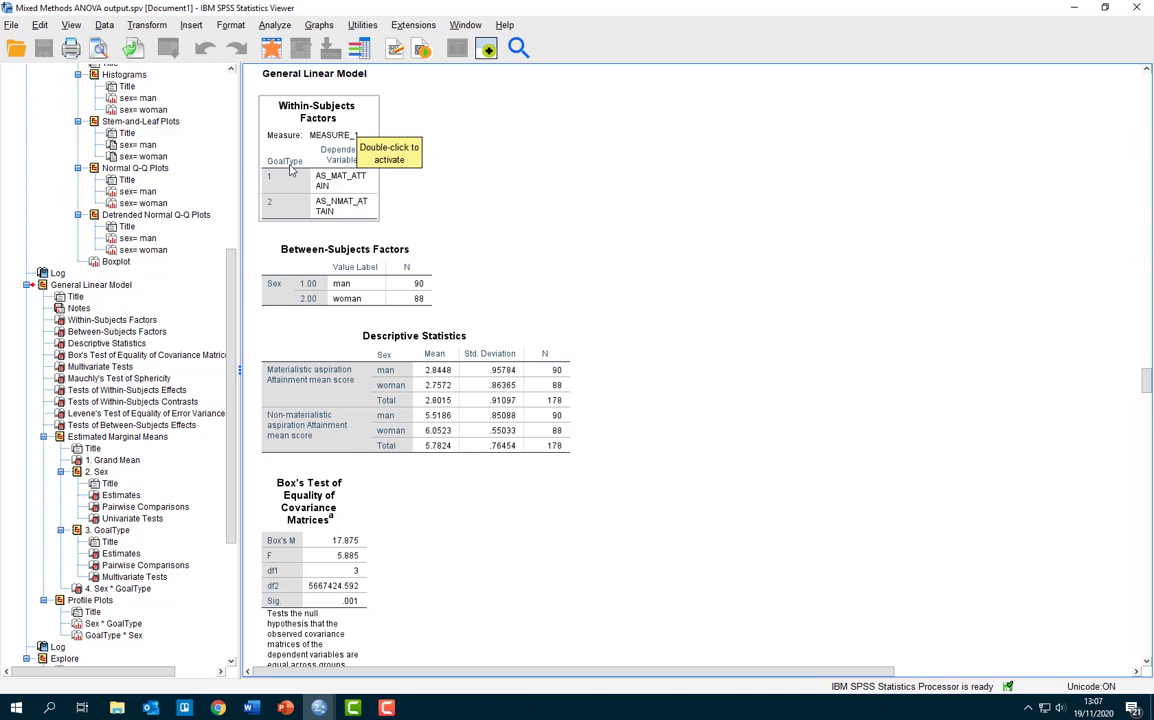
pyautogui.moveTo(310, 186); pyautogui.dragTo(512, 228)
pyautogui.click(388, 245)
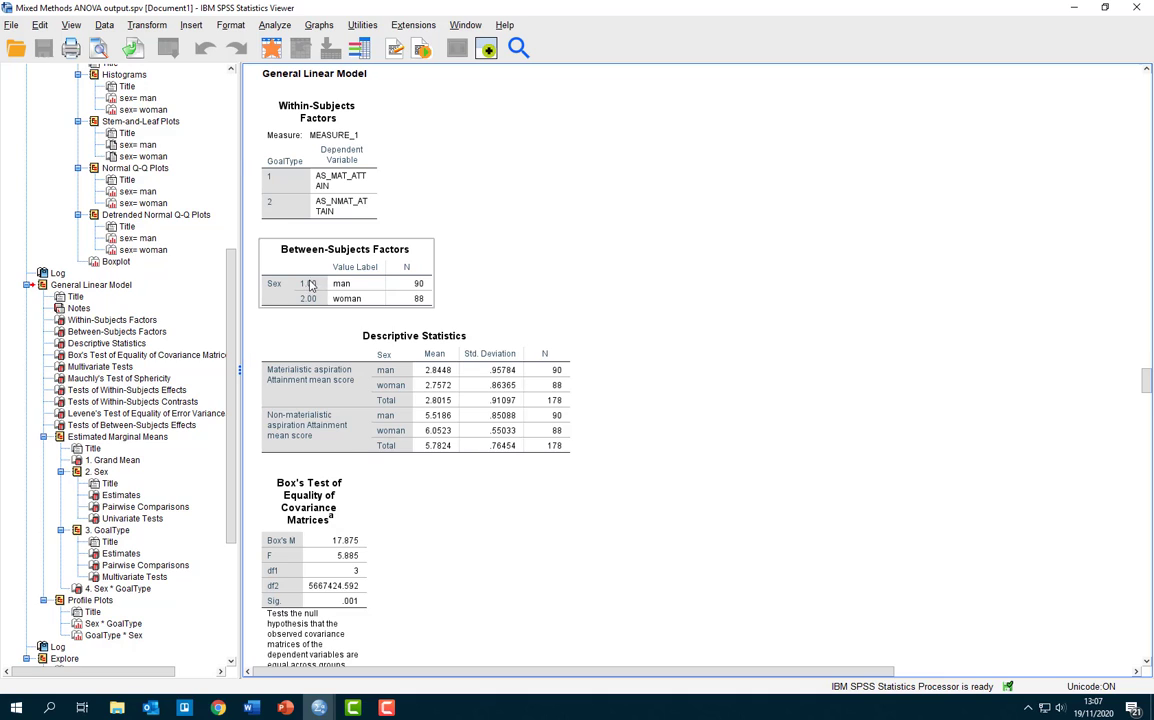
pyautogui.moveTo(305, 286); pyautogui.dragTo(514, 327)
pyautogui.scroll(-2, 758, 308)
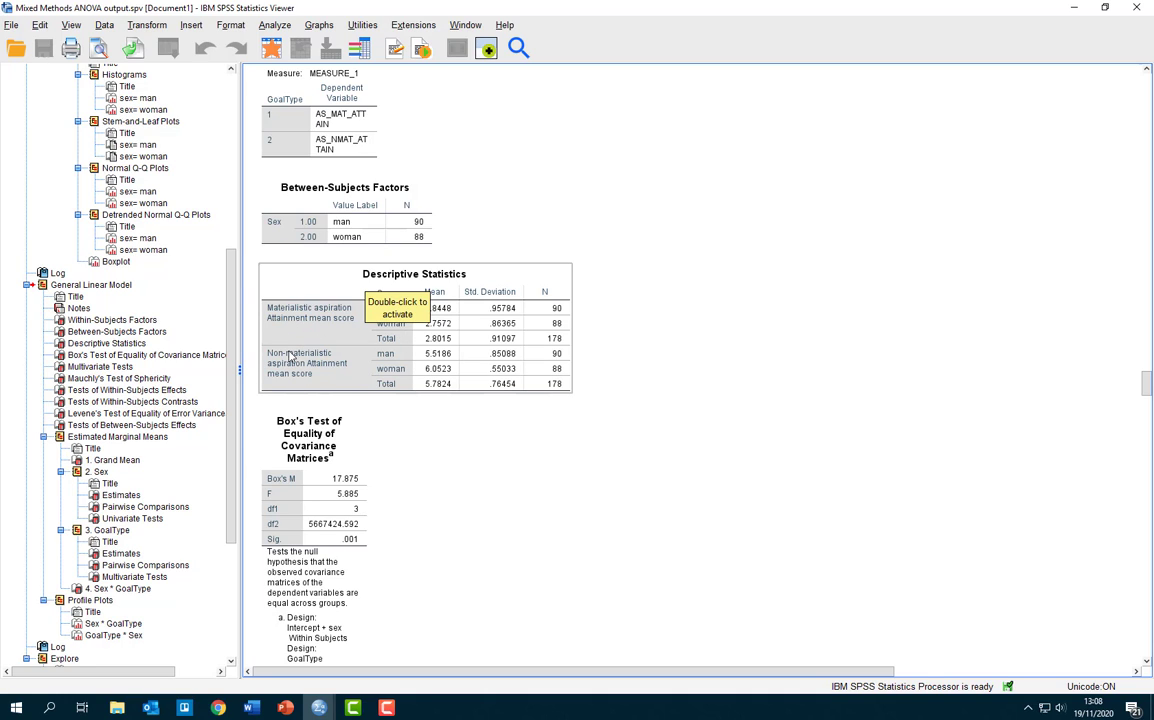
pyautogui.moveTo(367, 289); pyautogui.dragTo(425, 300)
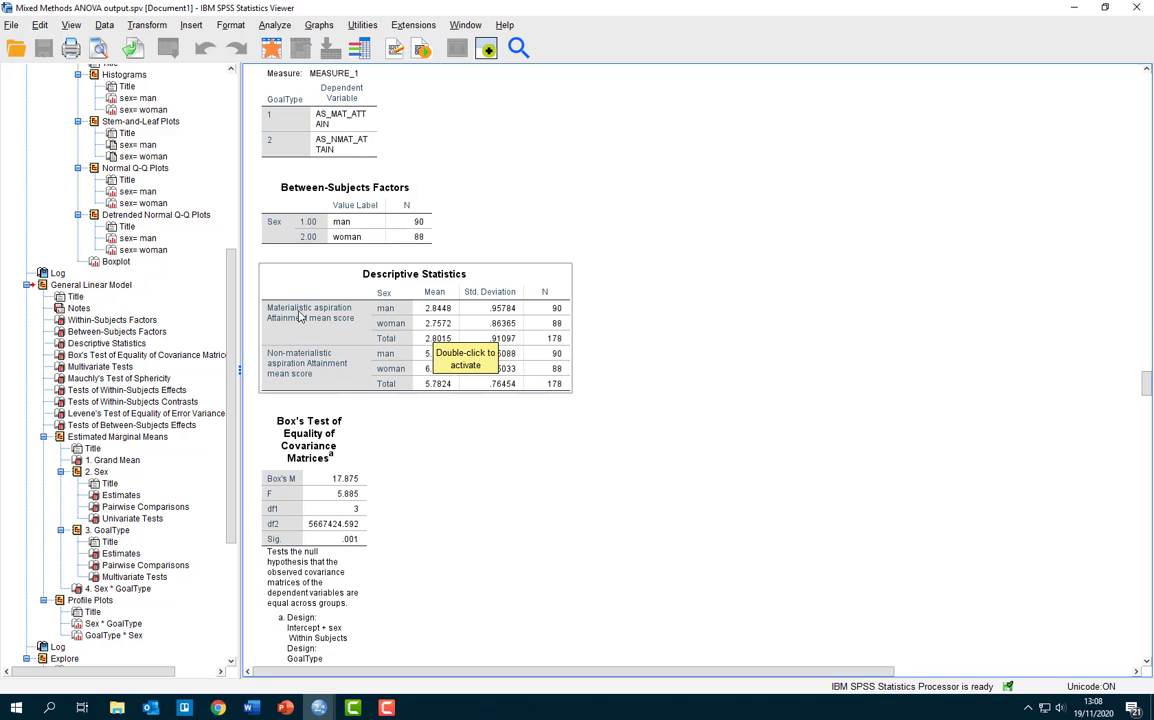
pyautogui.moveTo(375, 282); pyautogui.dragTo(293, 368)
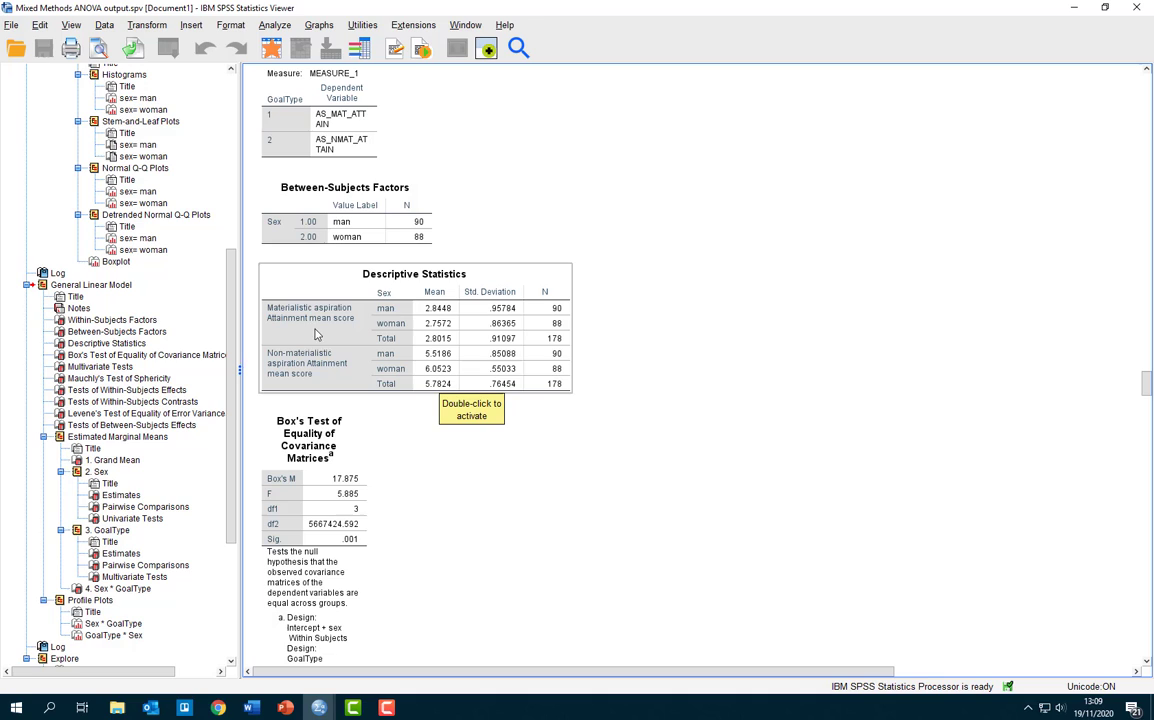
pyautogui.moveTo(396, 292); pyautogui.dragTo(194, 459)
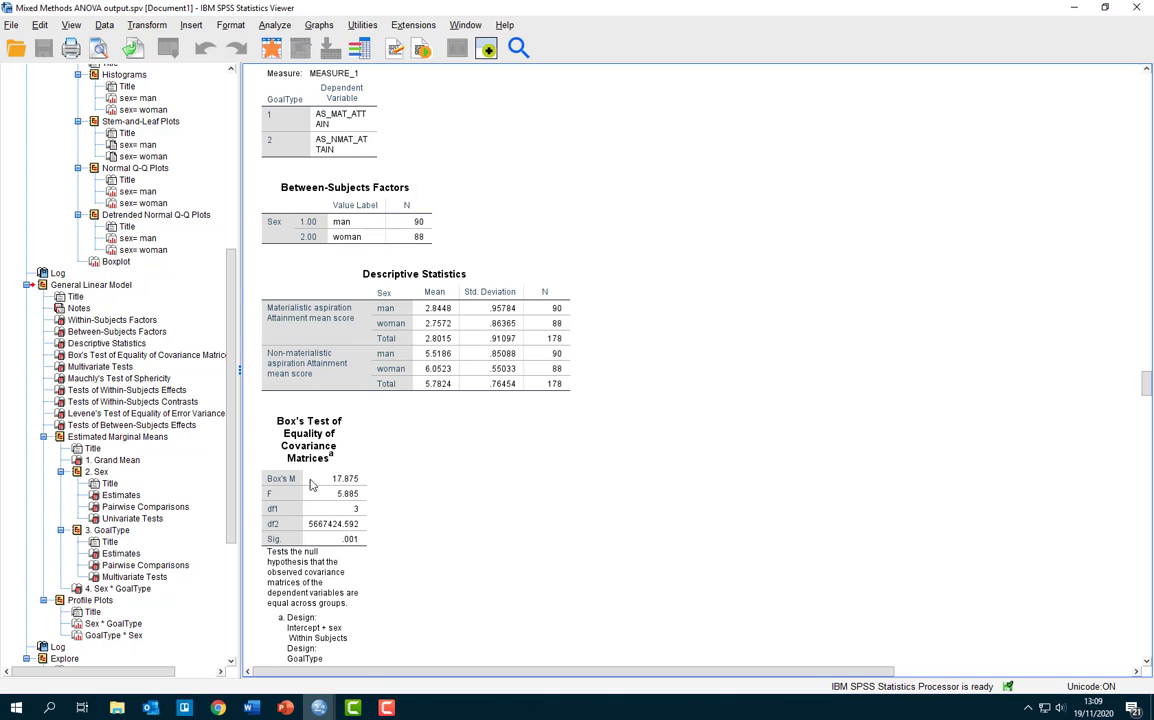
# Show the Estimated Marginal Means by Sex: men 4.182 versus women 4.405, significant at .024.
pyautogui.click(59, 439)
pyautogui.moveTo(59, 439); pyautogui.dragTo(308, 162)
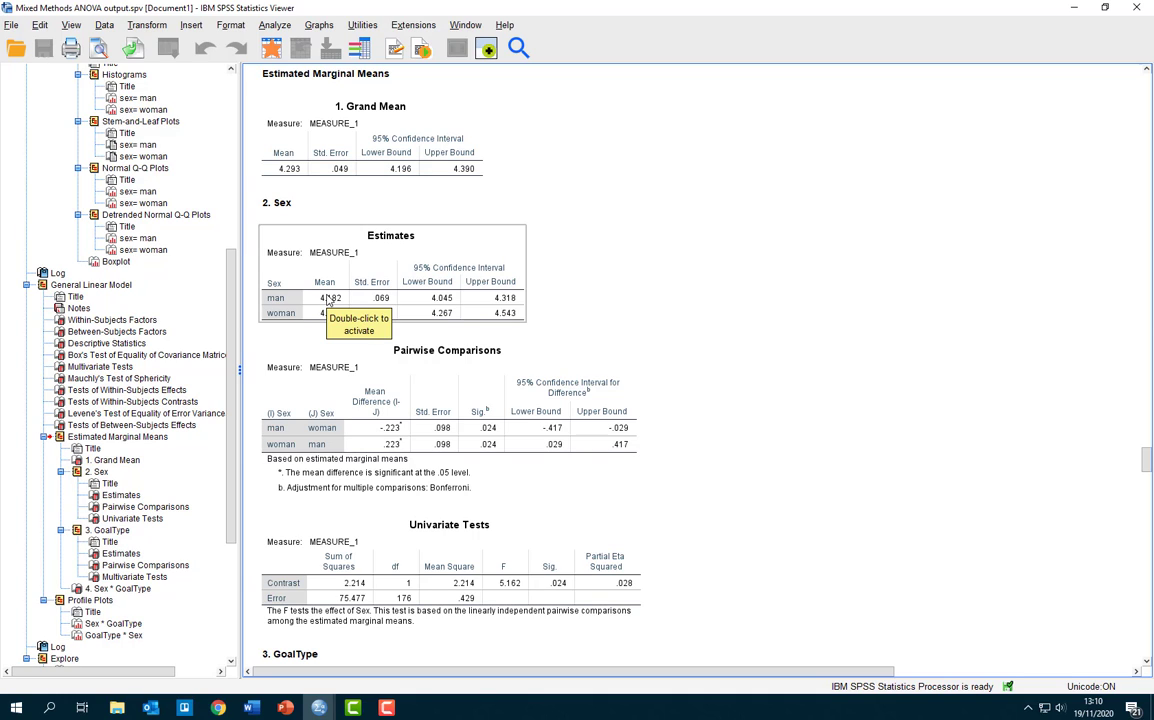
pyautogui.moveTo(286, 292); pyautogui.dragTo(338, 312)
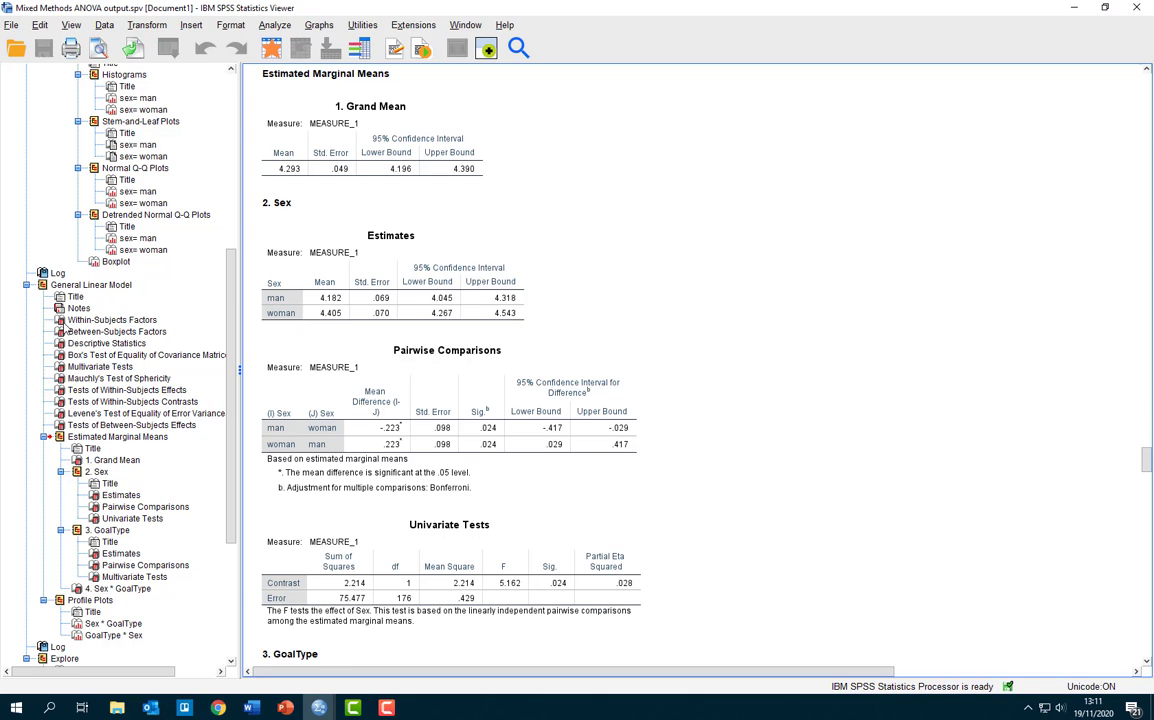
# View Within-Subjects Factors and Effects, then Between-Subjects Effects: sex F 5.162, partial eta squared .028.
pyautogui.click(64, 320)
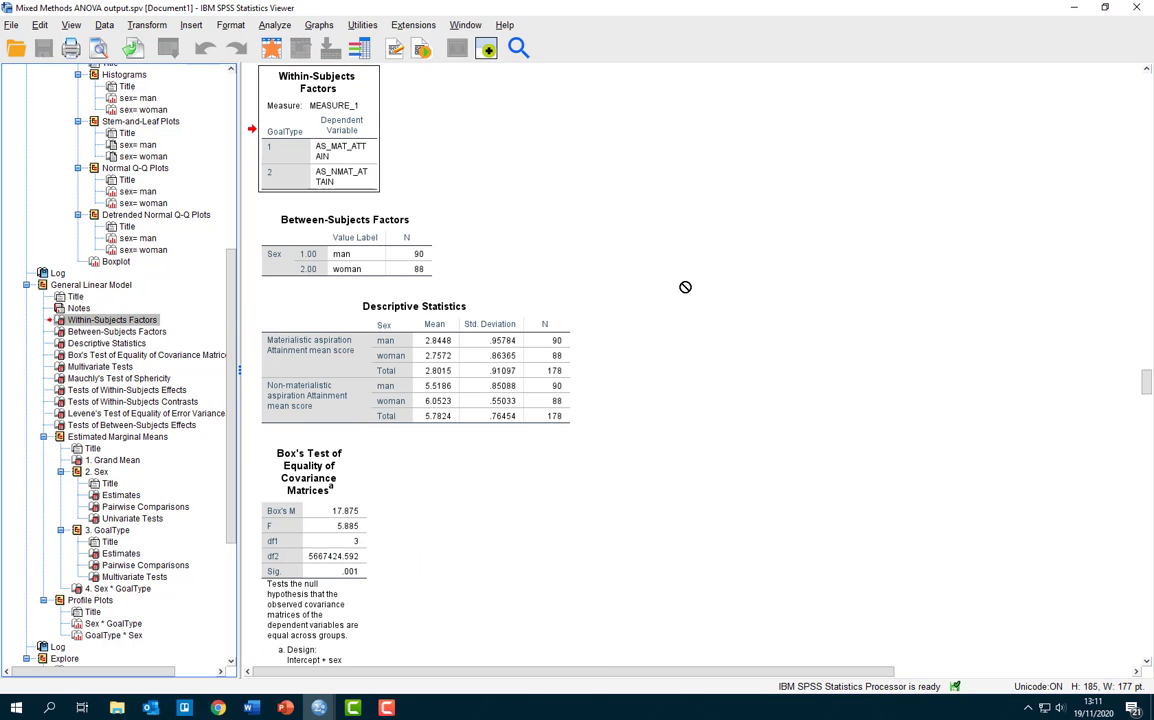
pyautogui.scroll(-1, 650, 287)
pyautogui.click(140, 390)
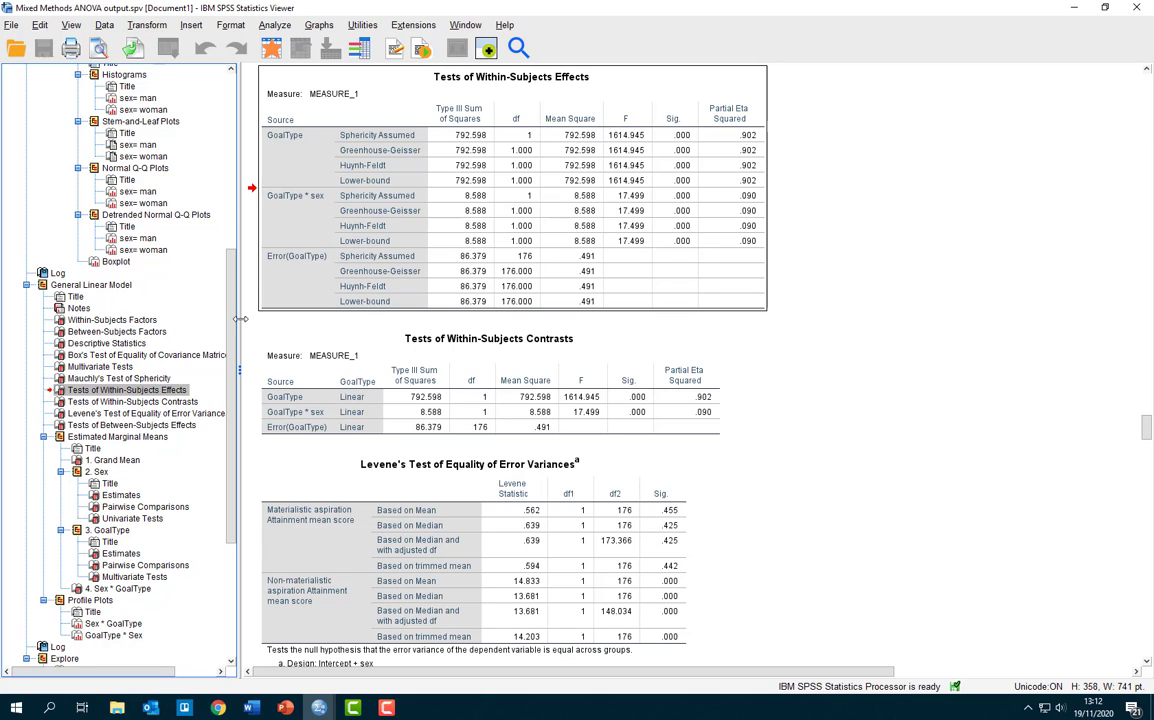
pyautogui.click(73, 427)
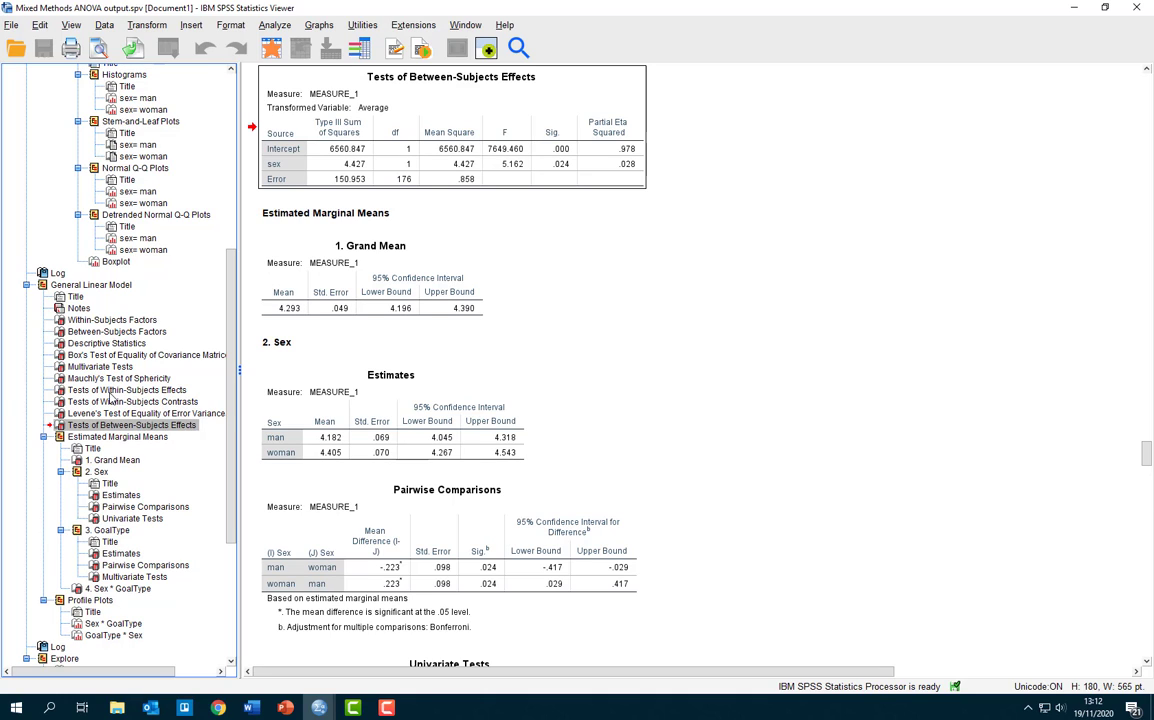
# Return to Tests of Within-Subjects Effects: GoalType*sex F 17.499, partial eta squared .090.
pyautogui.click(285, 172)
pyautogui.click(130, 390)
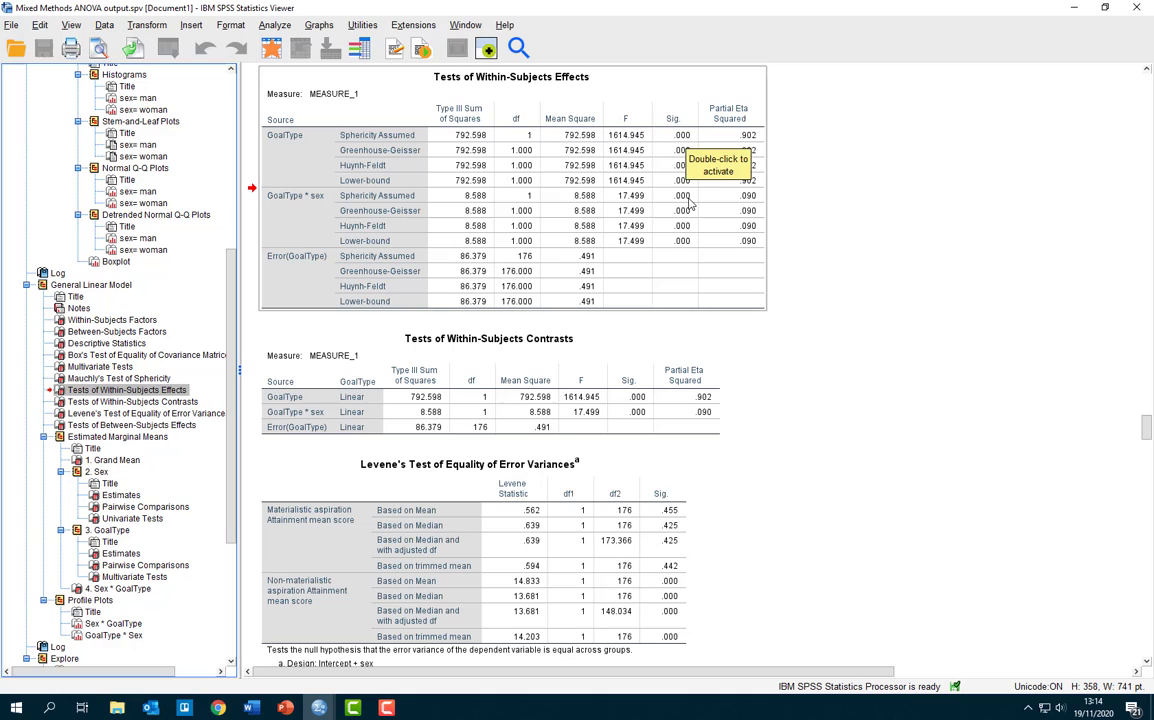
pyautogui.moveTo(688, 203); pyautogui.dragTo(740, 137)
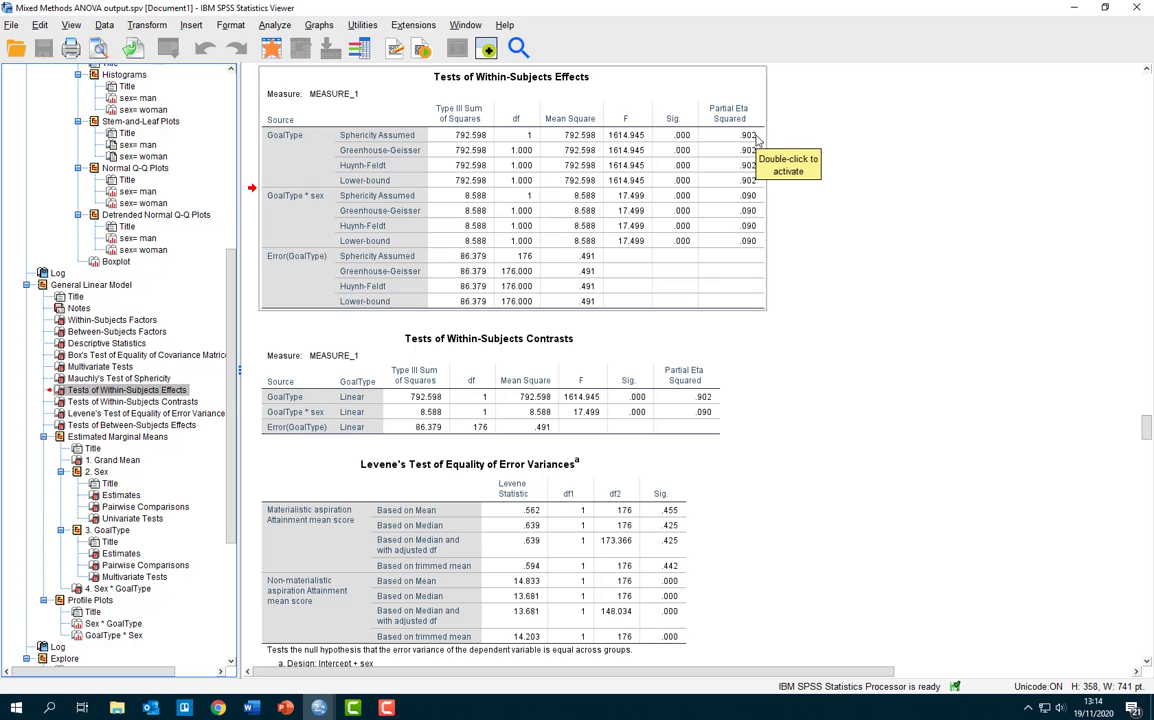
pyautogui.moveTo(757, 140)
pyautogui.mouseDown()
pyautogui.moveTo(800, 140)
pyautogui.moveTo(757, 137)
pyautogui.mouseUp()
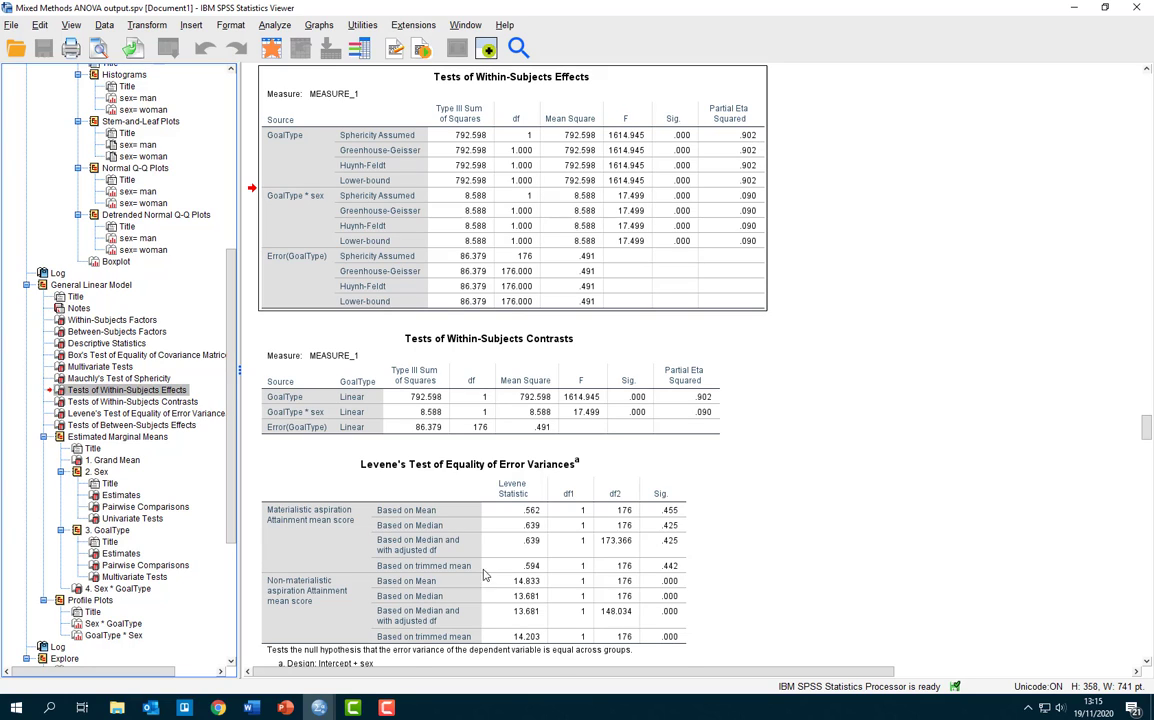
pyautogui.hotkey('alt', 'Tab')
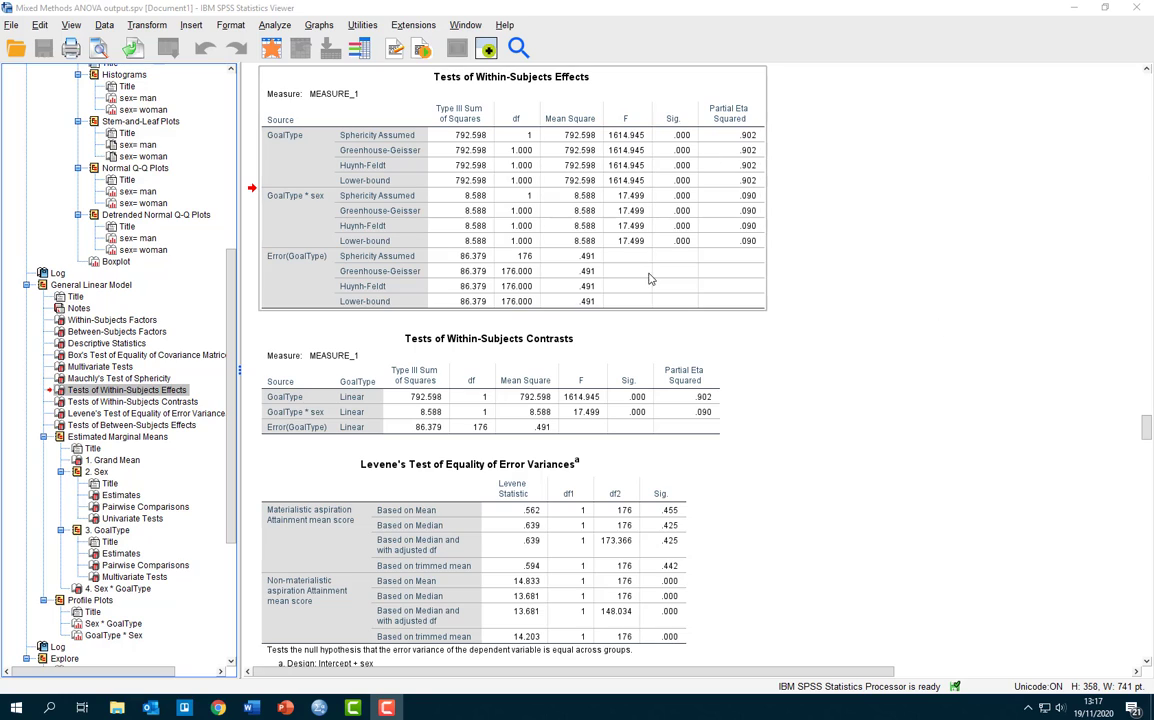
# Show Levene's Test: materialistic aspiration non-significant (.455), non-materialistic significant (14.833, .000).
pyautogui.doubleClick(649, 279)
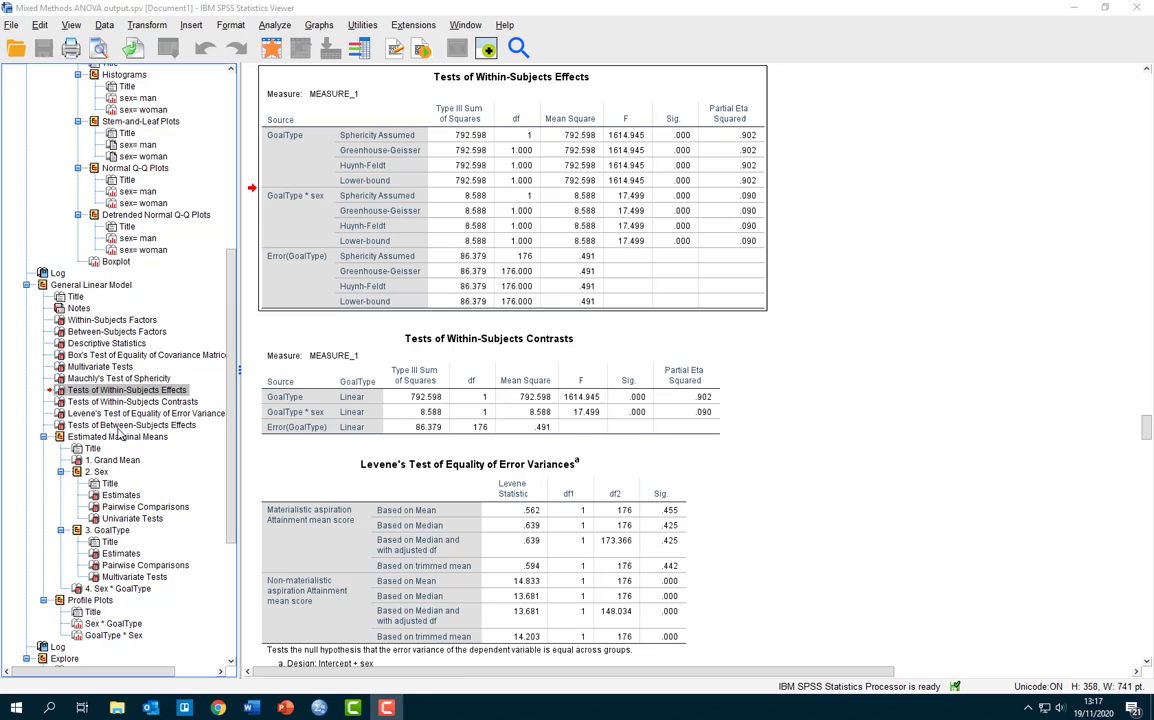
pyautogui.click(130, 424)
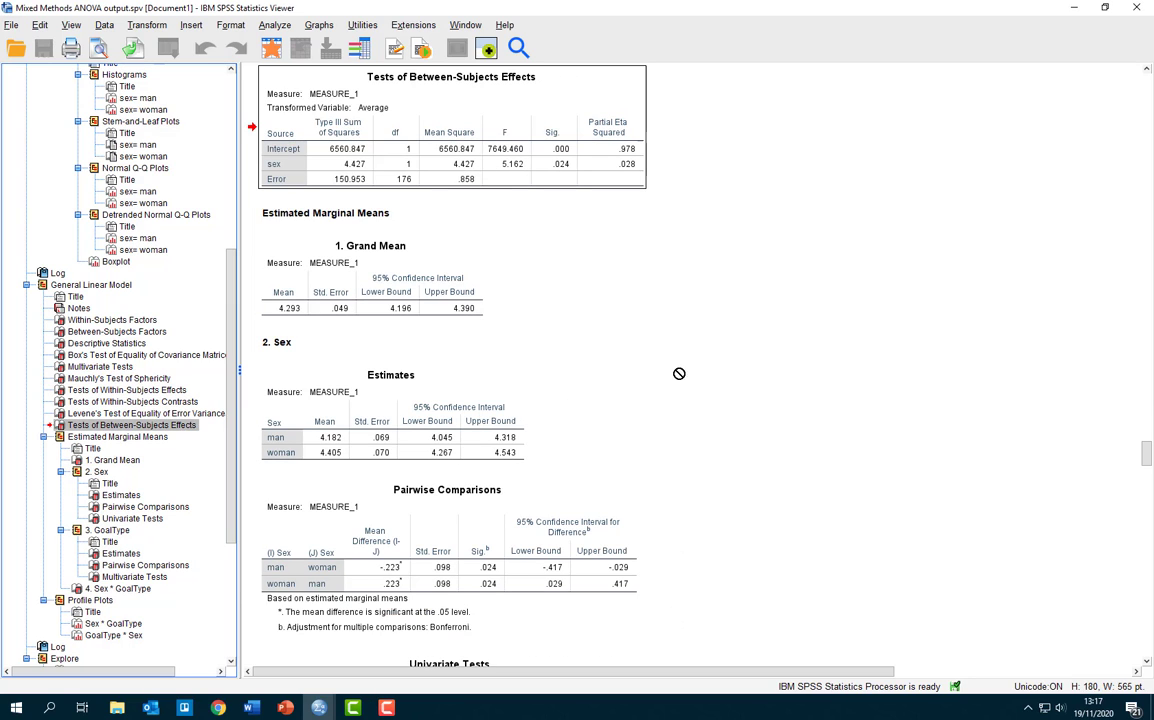
pyautogui.click(196, 414)
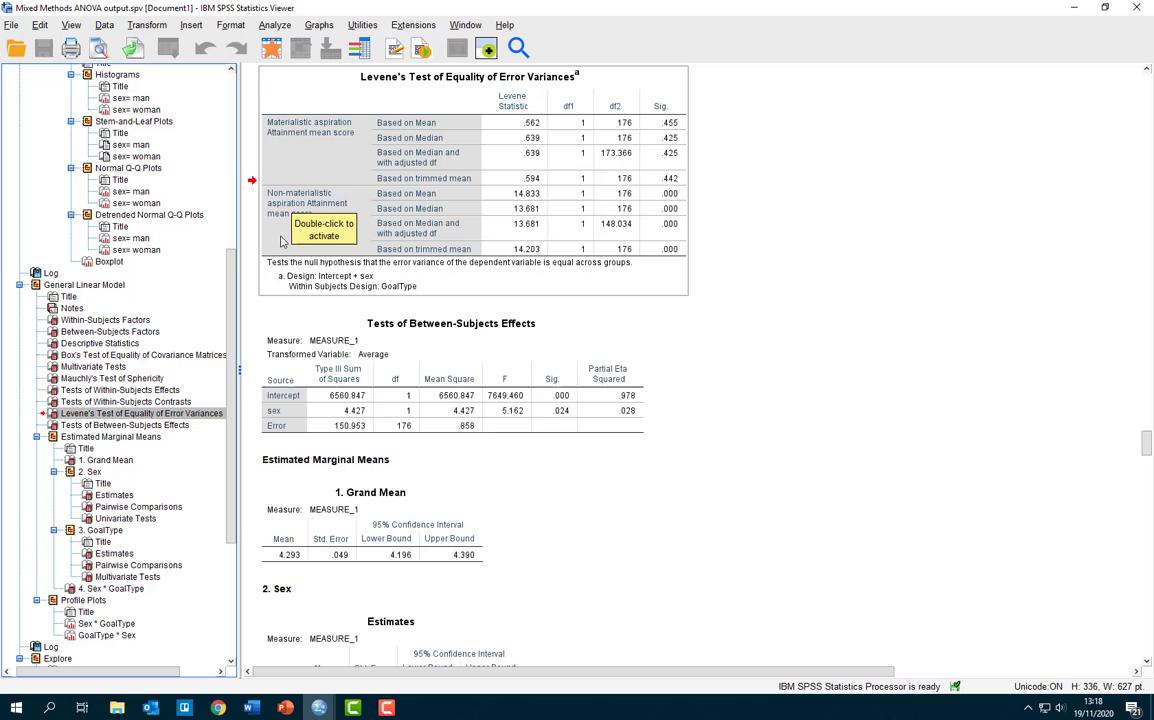
pyautogui.moveTo(420, 262); pyautogui.dragTo(407, 308)
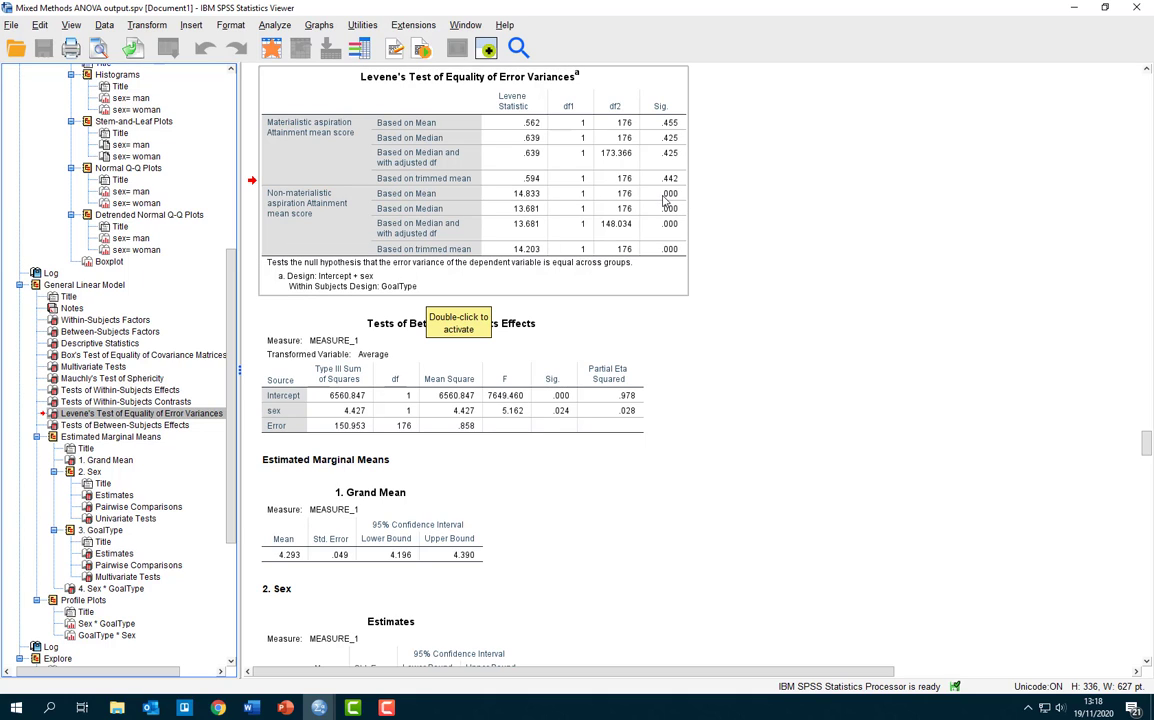
pyautogui.moveTo(665, 200); pyautogui.dragTo(788, 351)
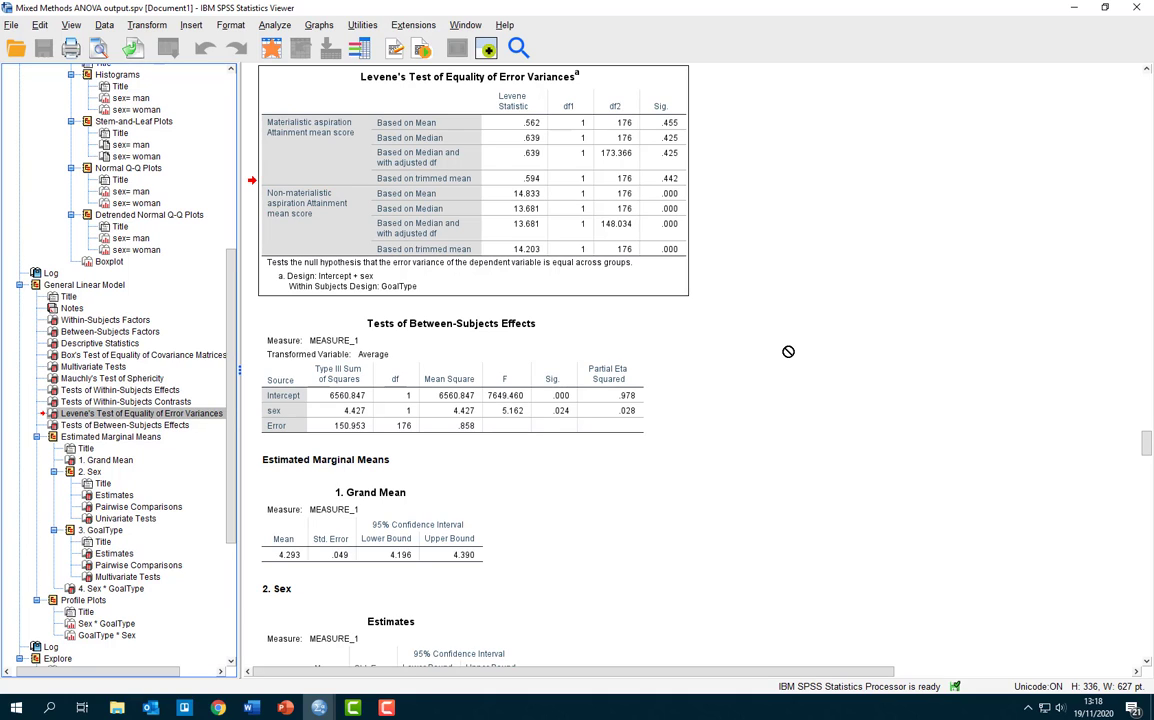
pyautogui.moveTo(788, 351); pyautogui.dragTo(613, 341)
pyautogui.click(617, 382)
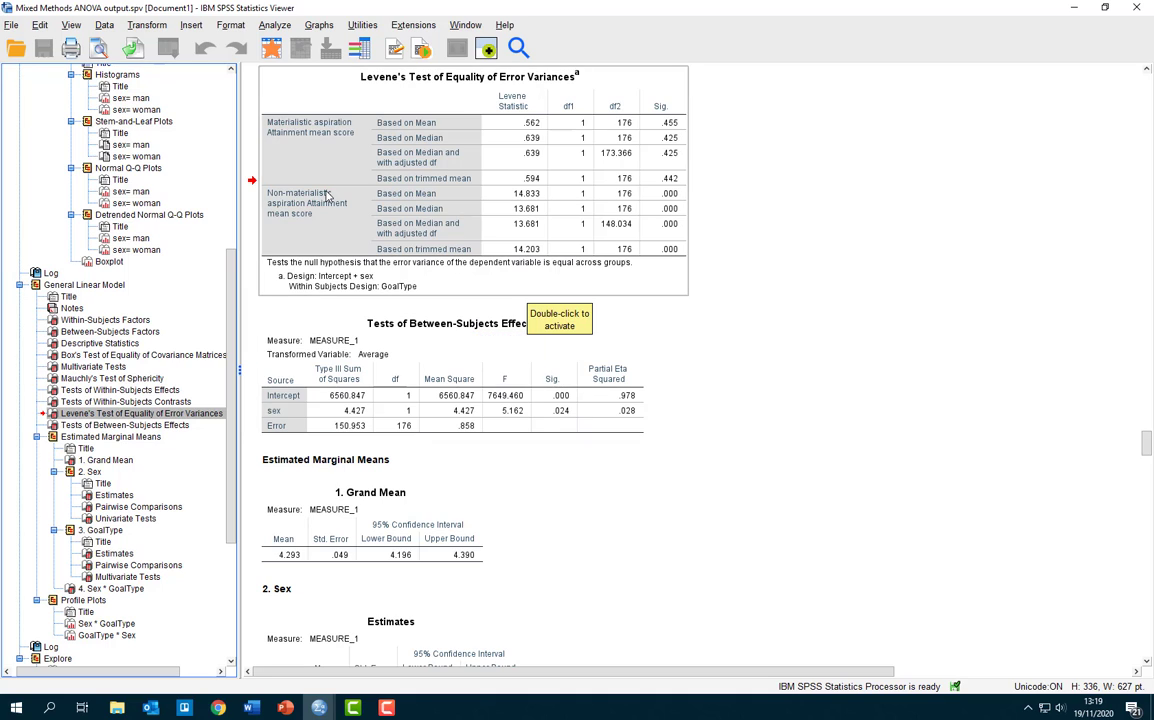
pyautogui.click(522, 380)
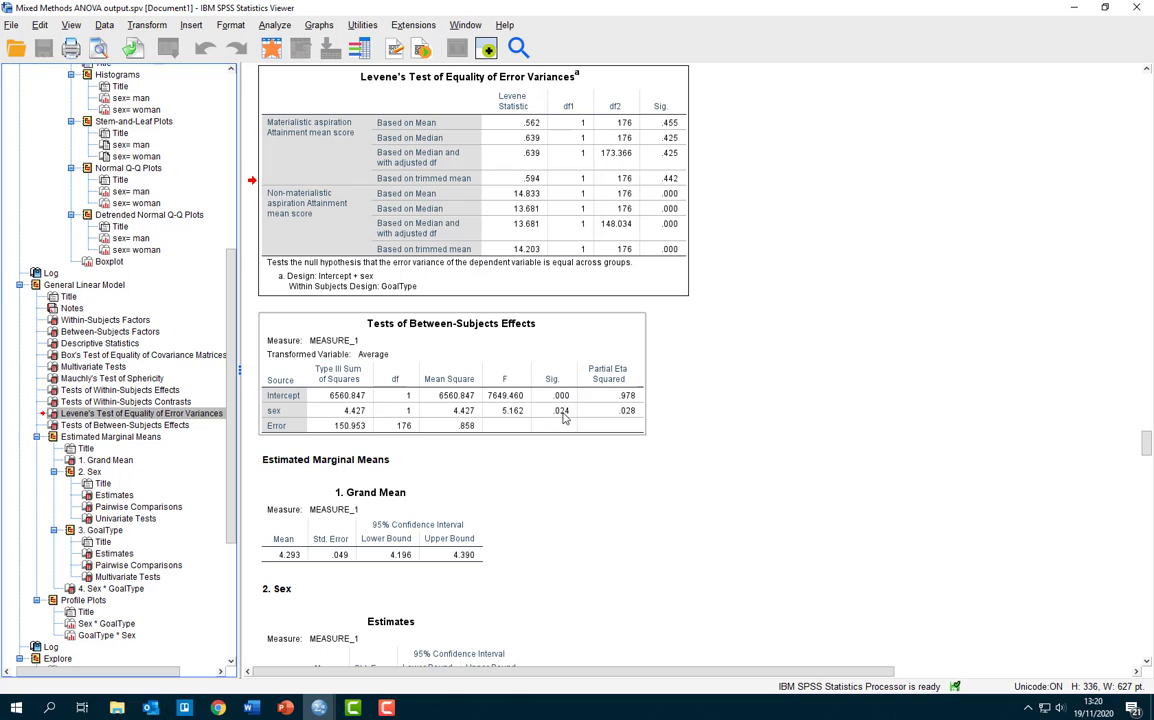
pyautogui.scroll(5, 700, 345)
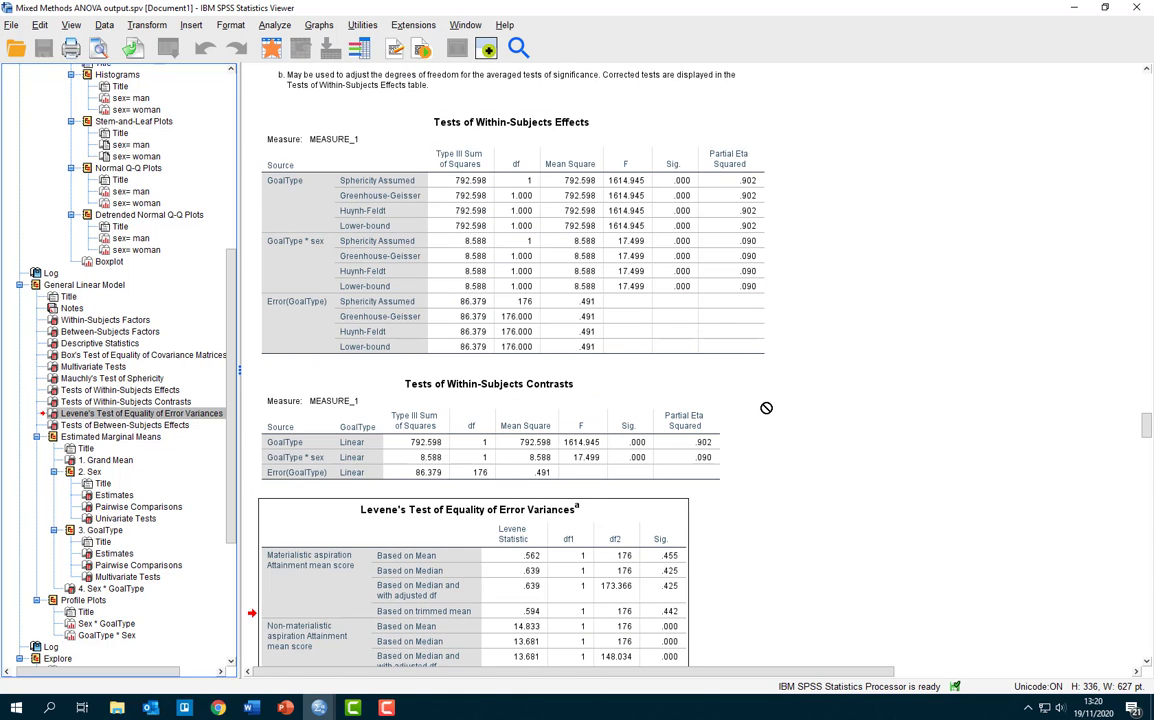
pyautogui.scroll(1, 766, 407)
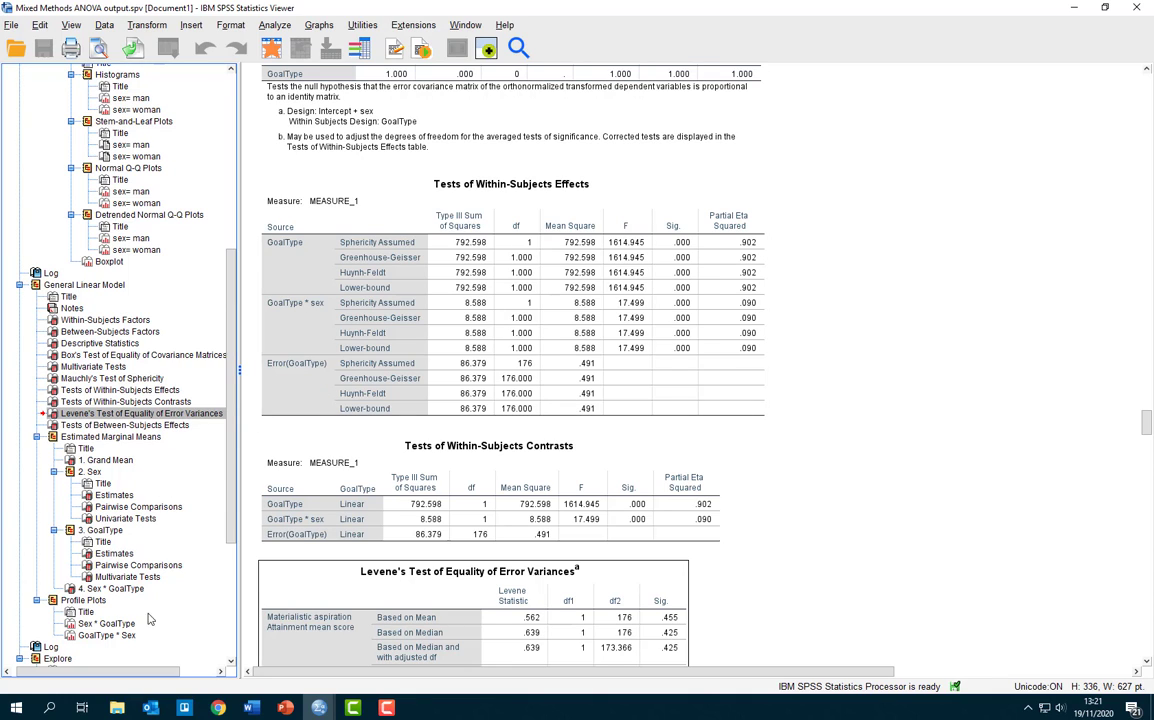
pyautogui.click(60, 600)
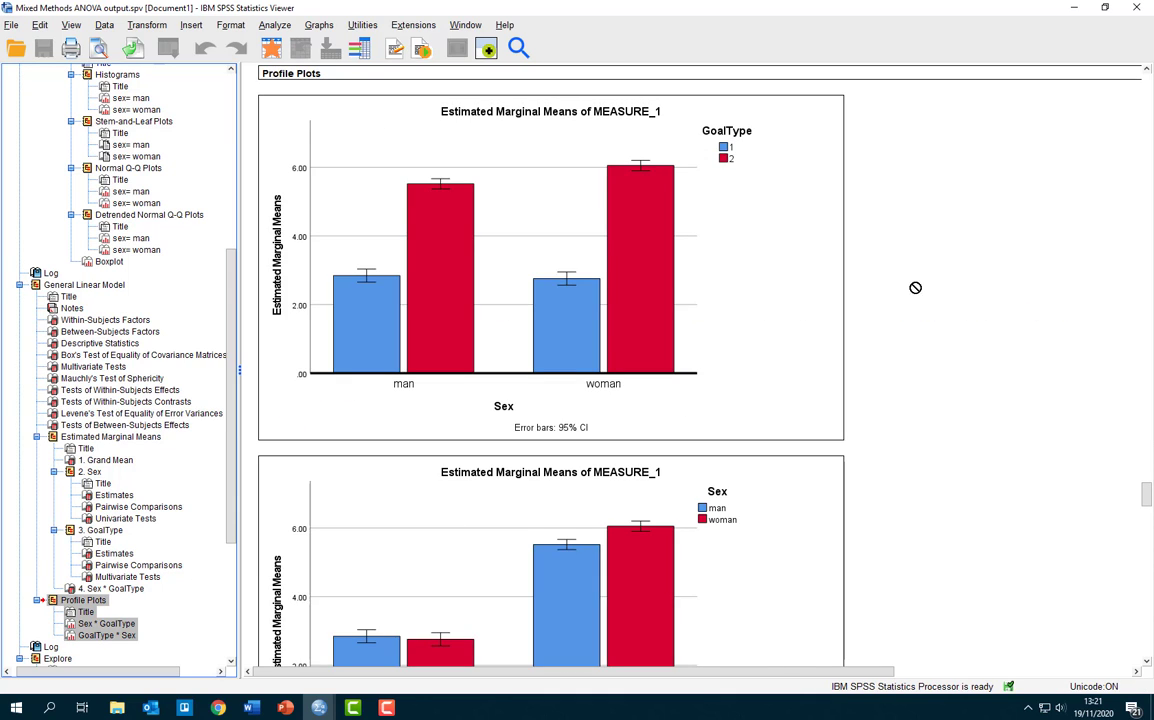
pyautogui.scroll(-1, 820, 258)
pyautogui.scroll(-2, 800, 277)
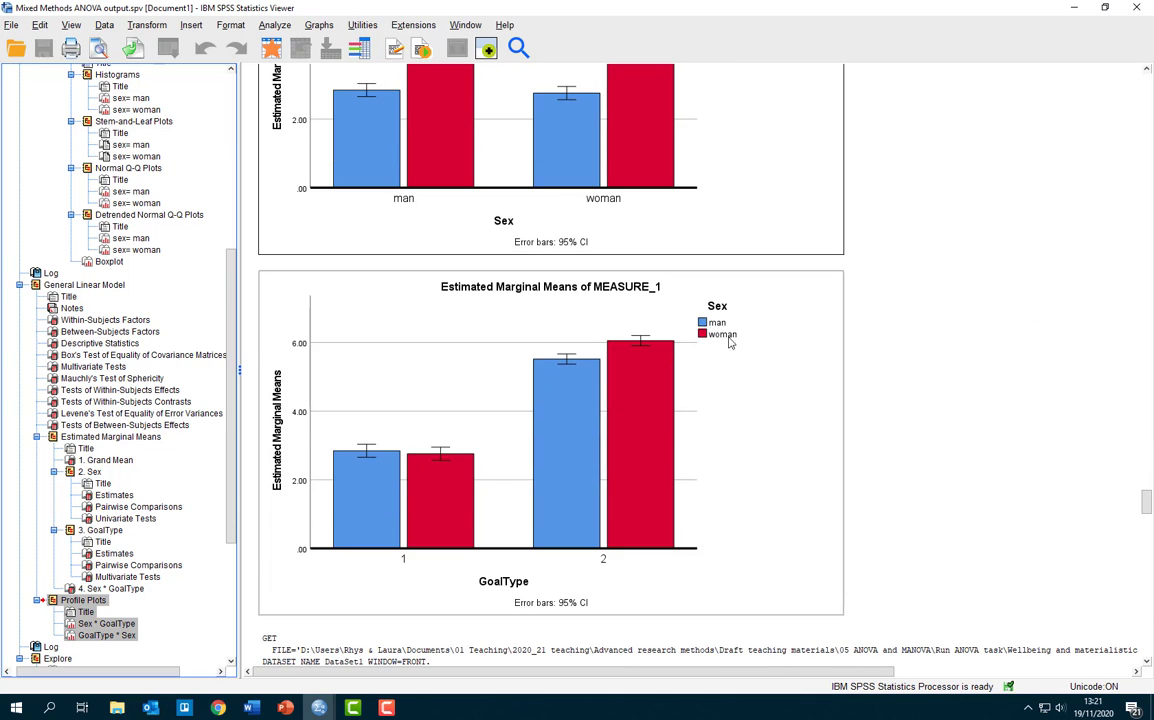
pyautogui.scroll(2, 729, 342)
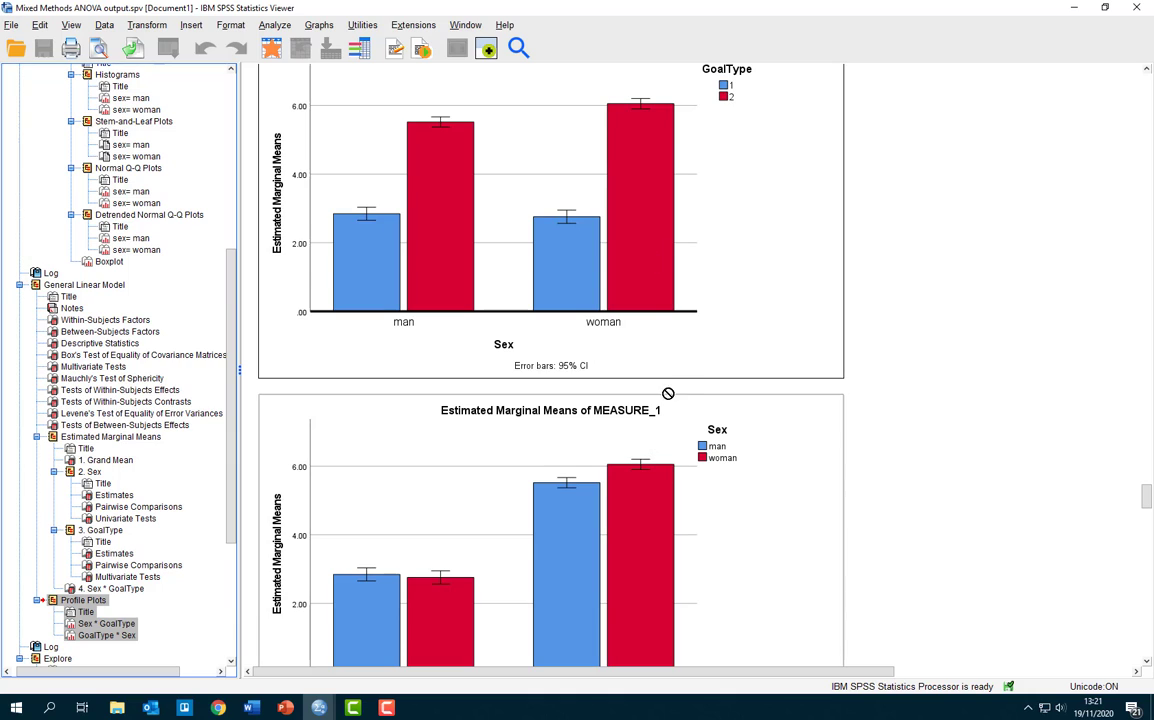
pyautogui.scroll(1, 668, 393)
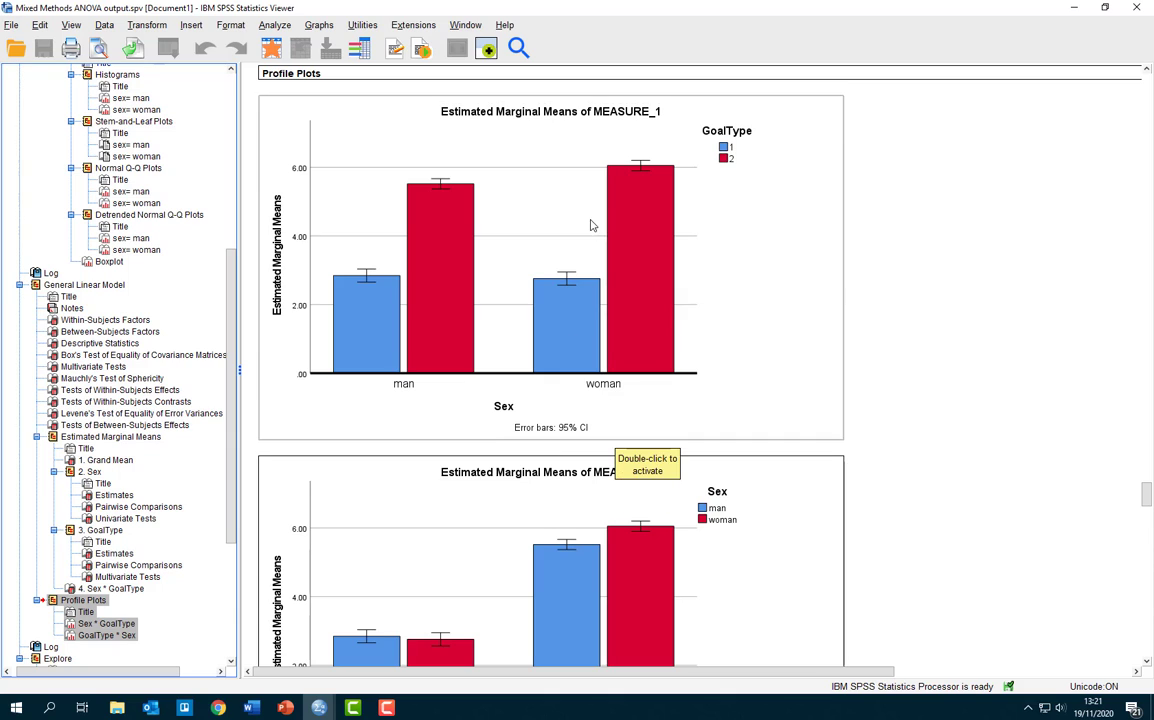
pyautogui.scroll(-2, 610, 248)
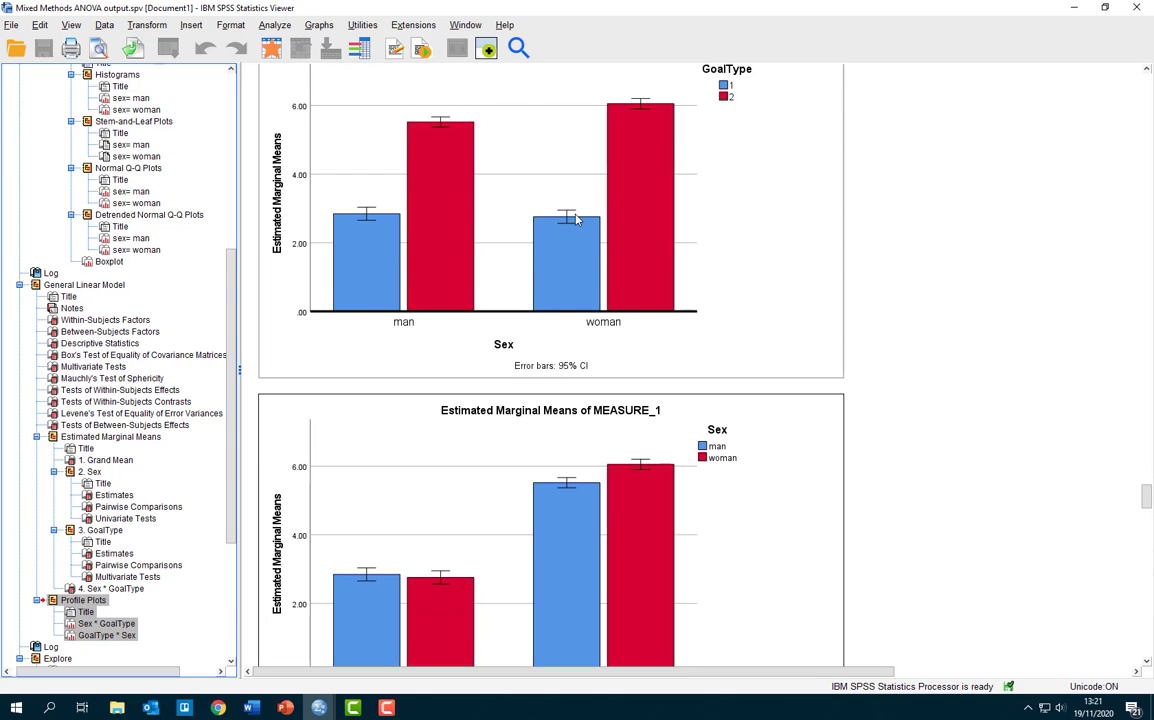
pyautogui.scroll(2, 560, 244)
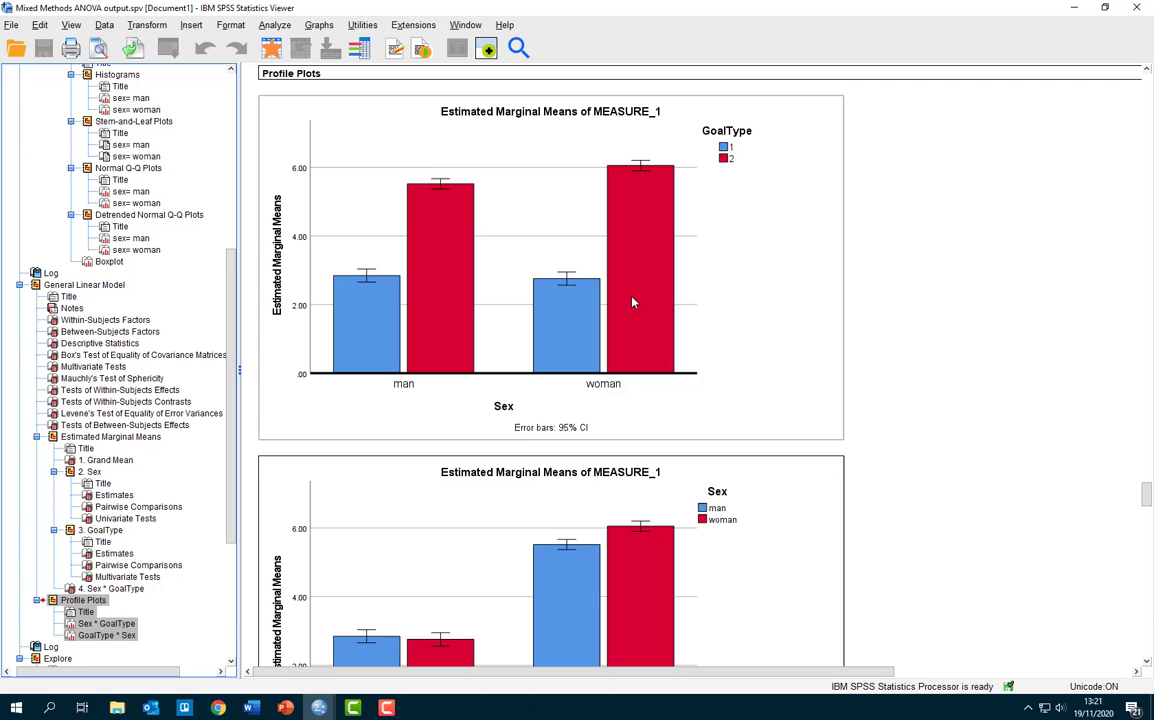
pyautogui.scroll(-3, 494, 380)
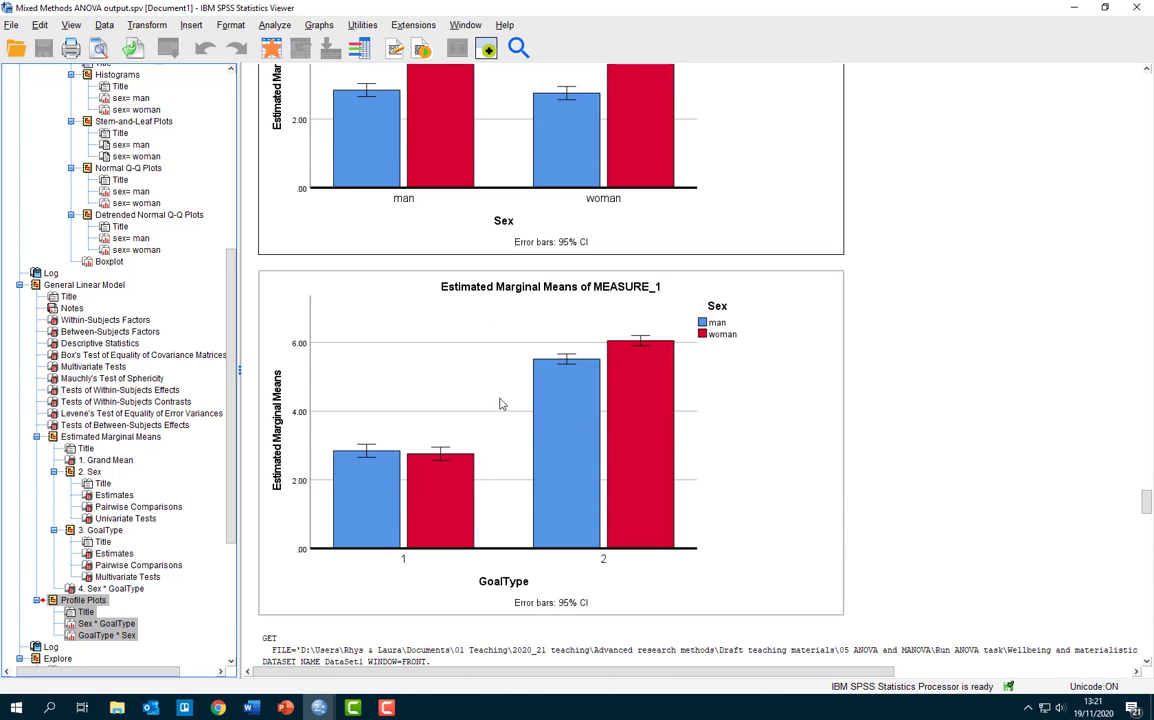
pyautogui.scroll(2, 494, 380)
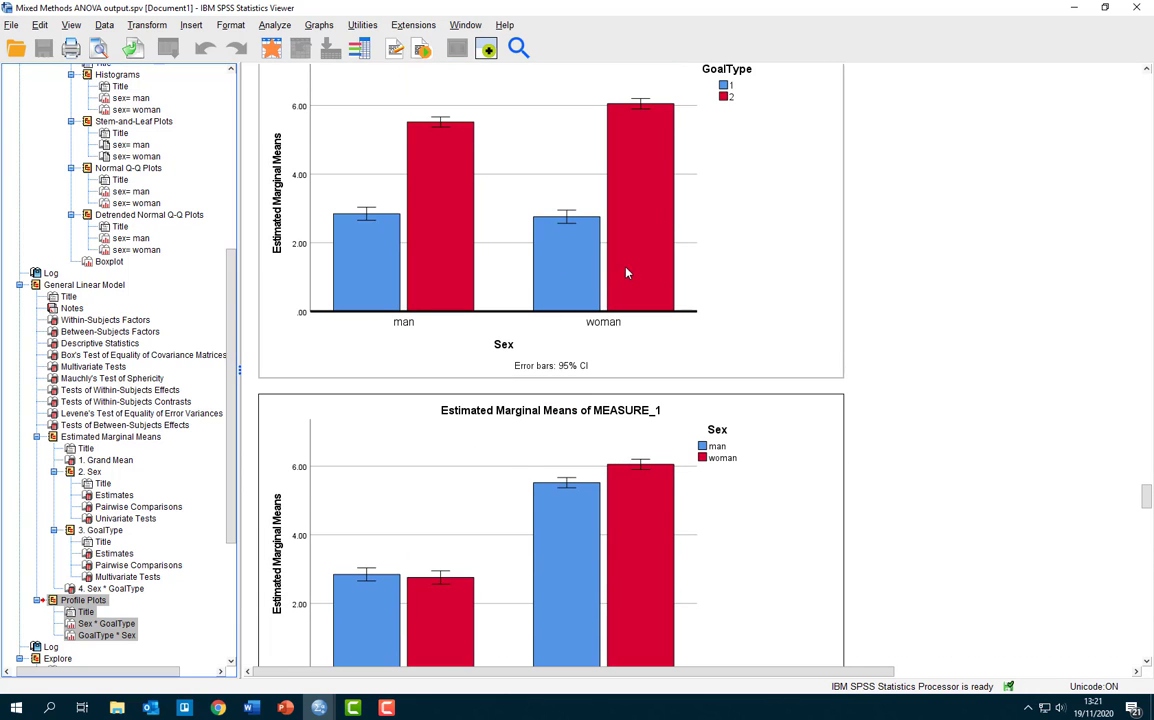
pyautogui.scroll(1, 442, 265)
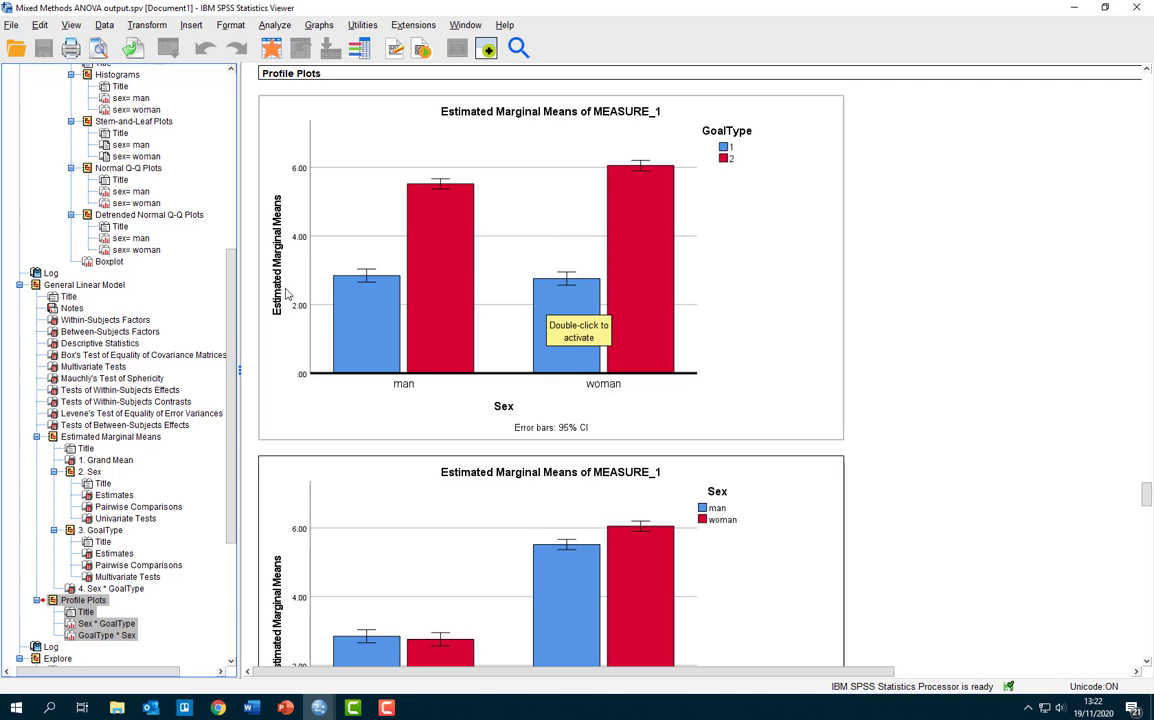
pyautogui.click(73, 321)
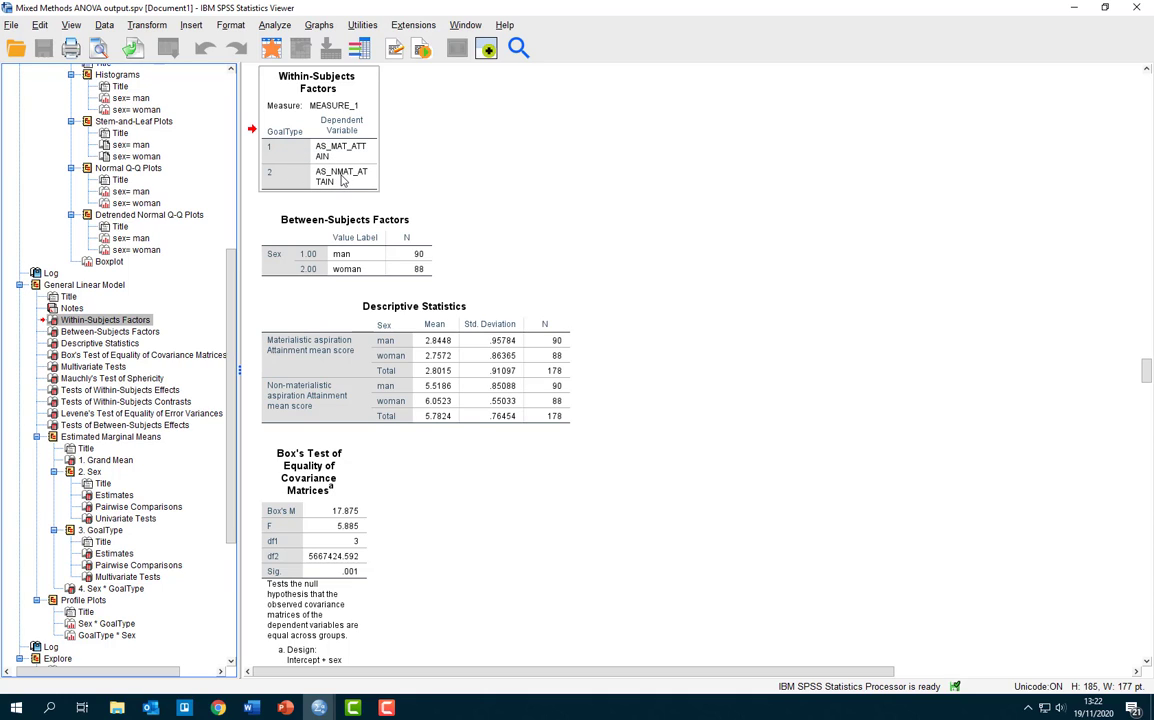
pyautogui.click(84, 601)
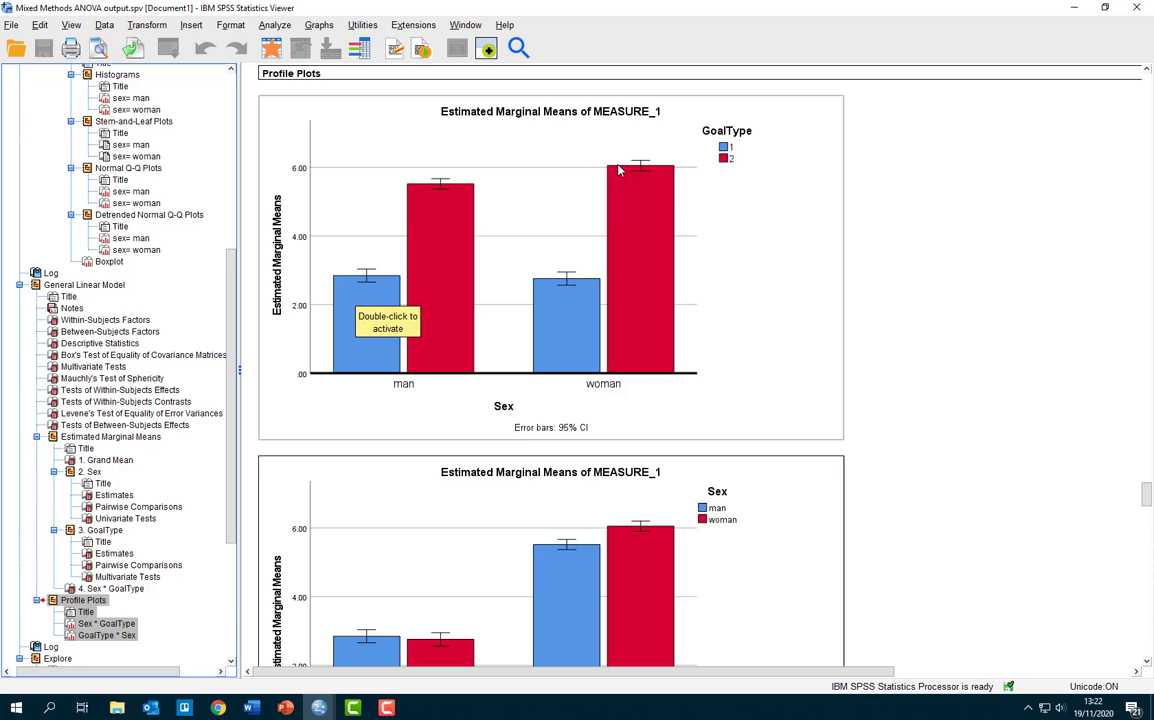
# Bring the full GoalType * Sex profile plot into view.
pyautogui.scroll(-3, 806, 349)
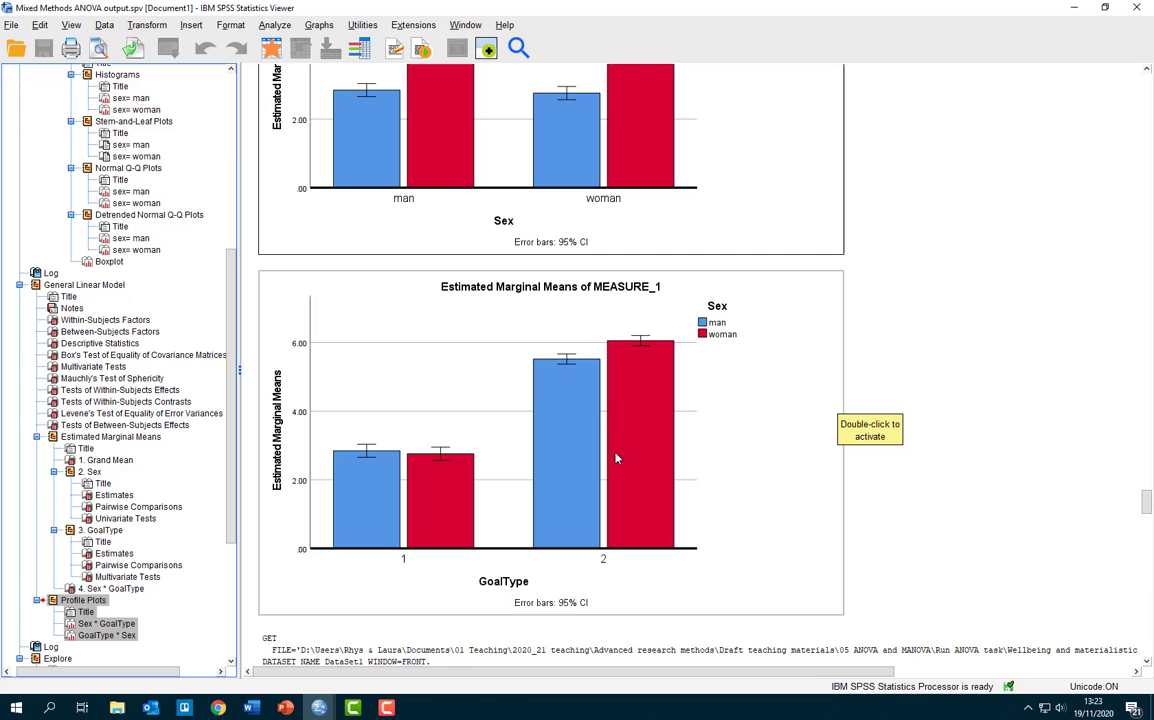
# Select the GoalType * Sex profile chart and try dragging it; it stays in place.
pyautogui.click(642, 312)
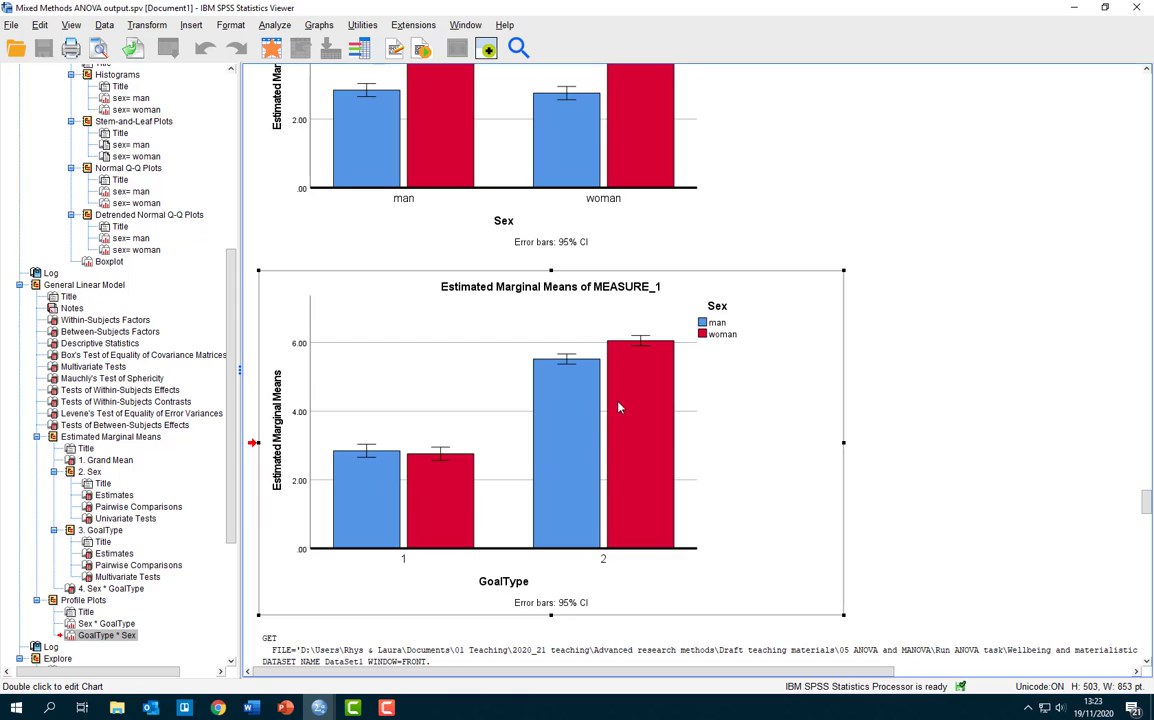
pyautogui.moveTo(492, 467); pyautogui.dragTo(632, 257)
pyautogui.moveTo(785, 415); pyautogui.dragTo(975, 320)
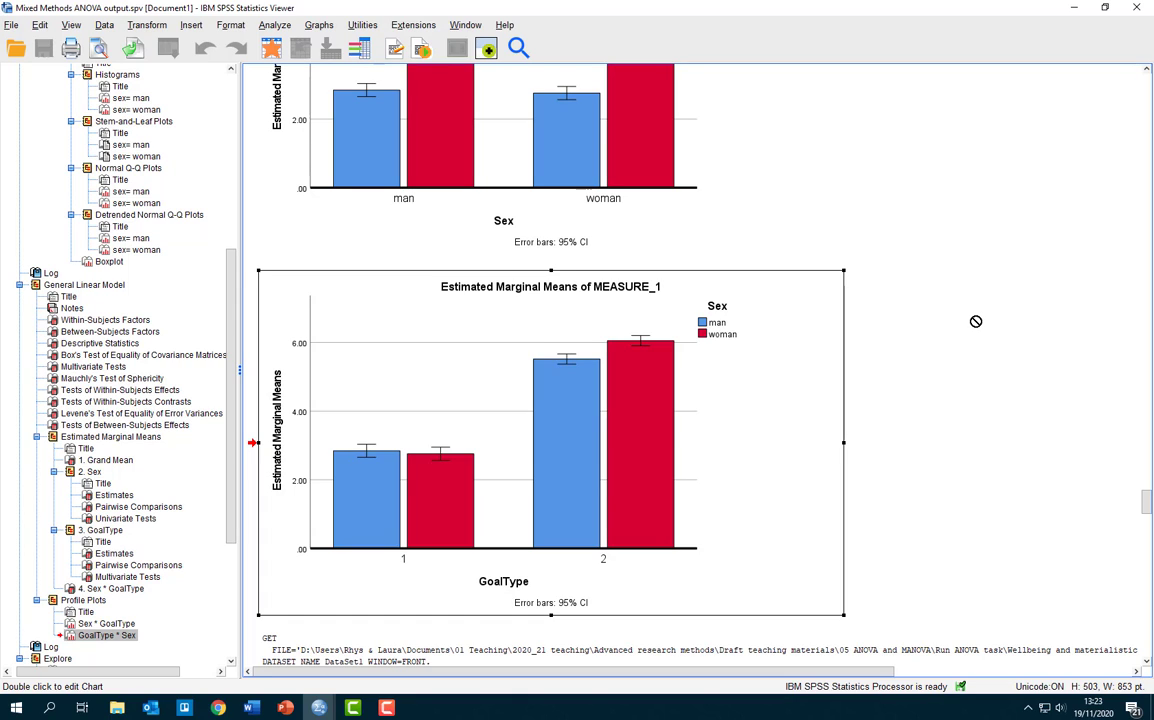
pyautogui.moveTo(975, 321); pyautogui.dragTo(975, 321)
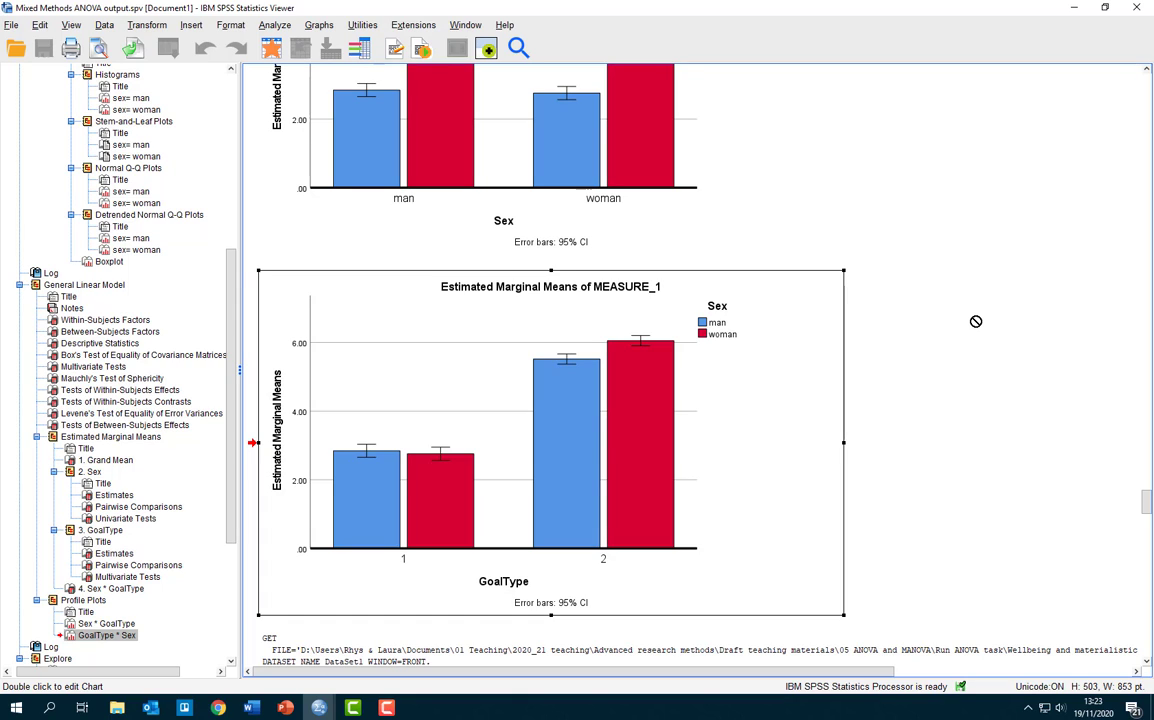